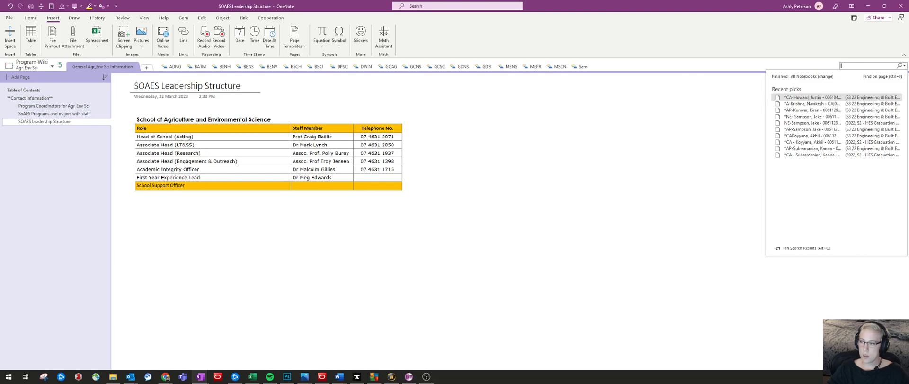
Review the search scope options and open the General Knowledge section in the ADNG section group
{"action": "key", "text": "Escape"}
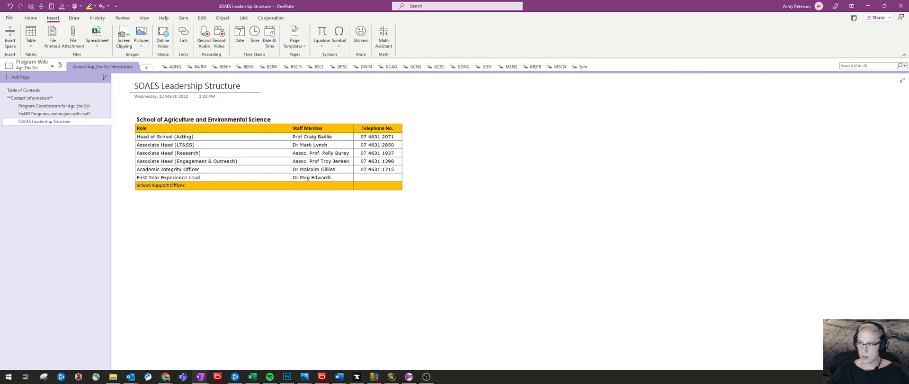
{"action": "left_click", "coordinate": [905, 65]}
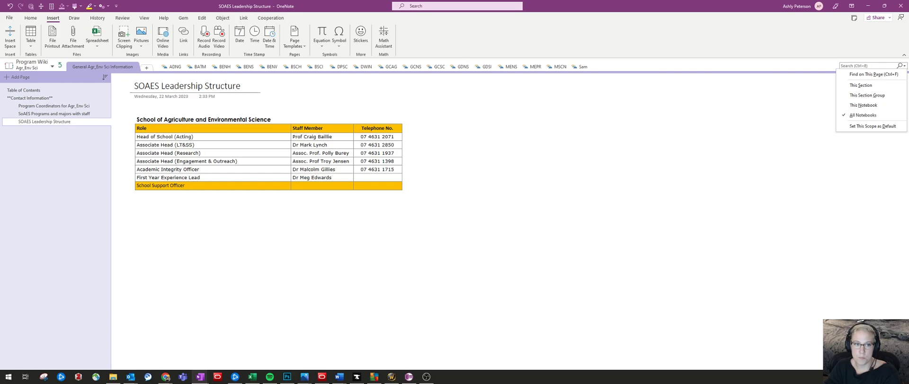
{"action": "left_click", "coordinate": [174, 66]}
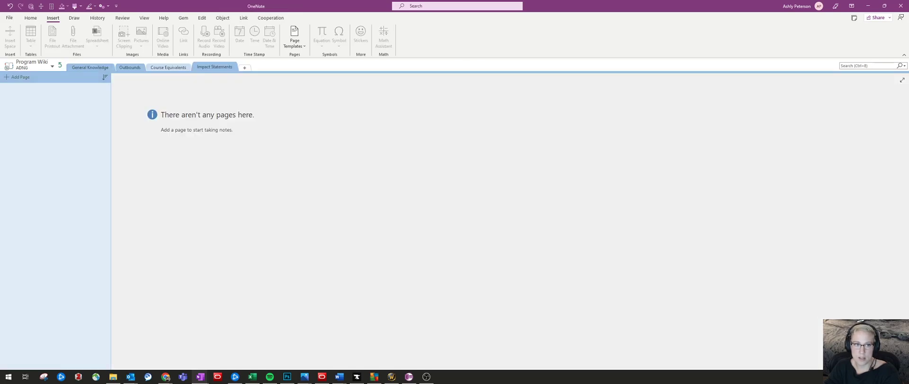
{"action": "left_click", "coordinate": [904, 65]}
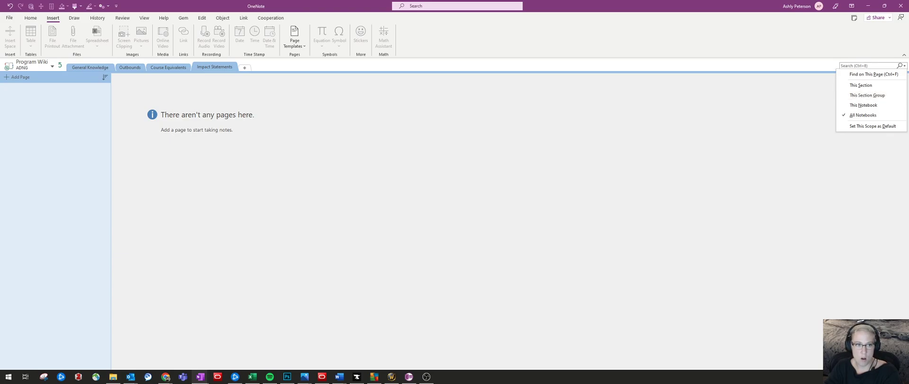
{"action": "left_click", "coordinate": [90, 67]}
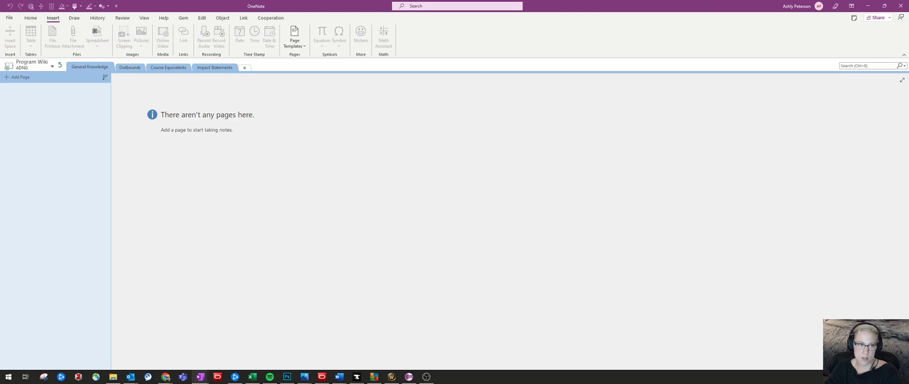
Set the search scope to This Notebook and return to the top level of the Program Wiki notebook
{"action": "left_click", "coordinate": [905, 66]}
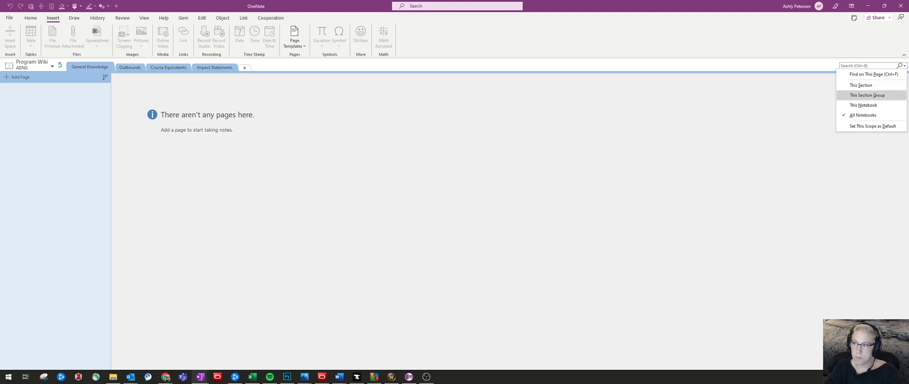
{"action": "left_click", "coordinate": [863, 104]}
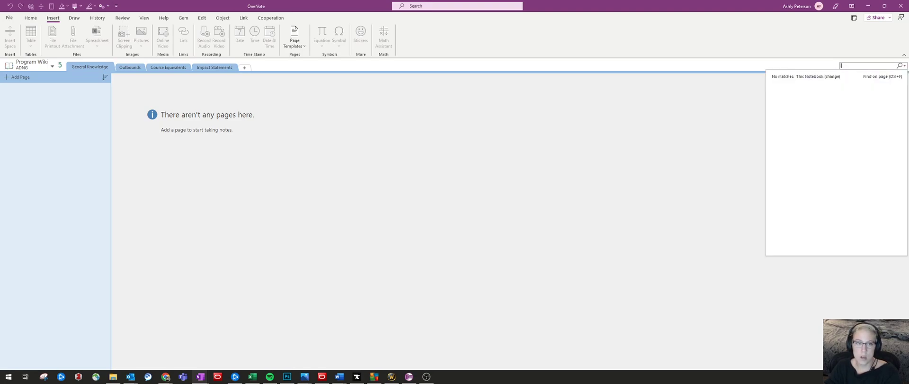
{"action": "left_click", "coordinate": [60, 65]}
{"action": "left_click", "coordinate": [60, 66]}
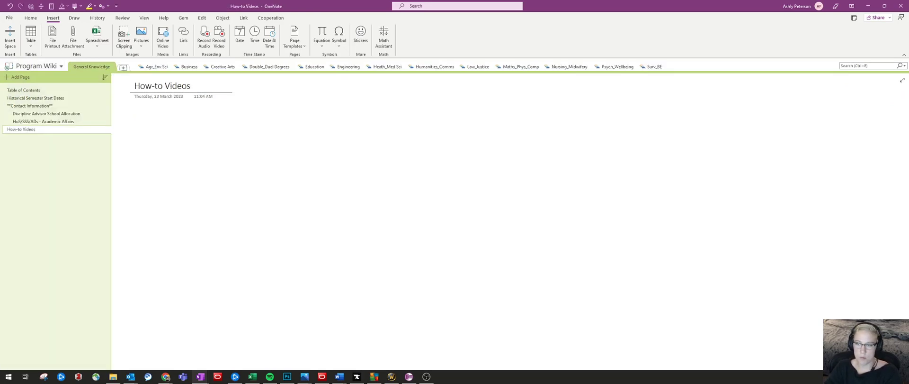
Reselect the Program Wiki notebook and limit the search scope to This Section, reviewing the other scope options
{"action": "left_click", "coordinate": [904, 65]}
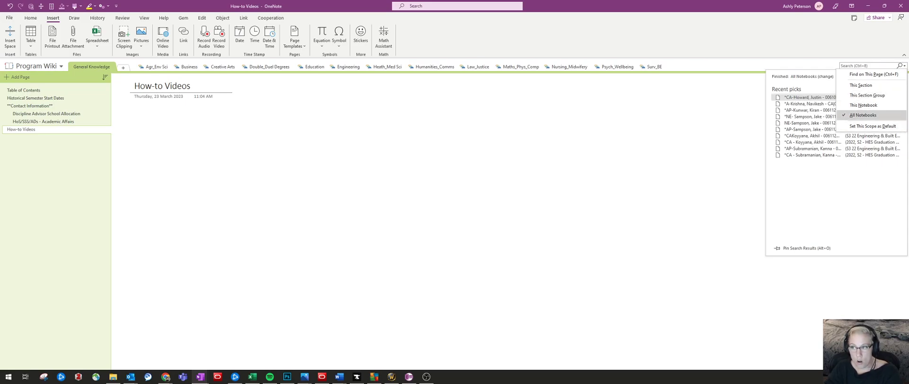
{"action": "left_click", "coordinate": [36, 66]}
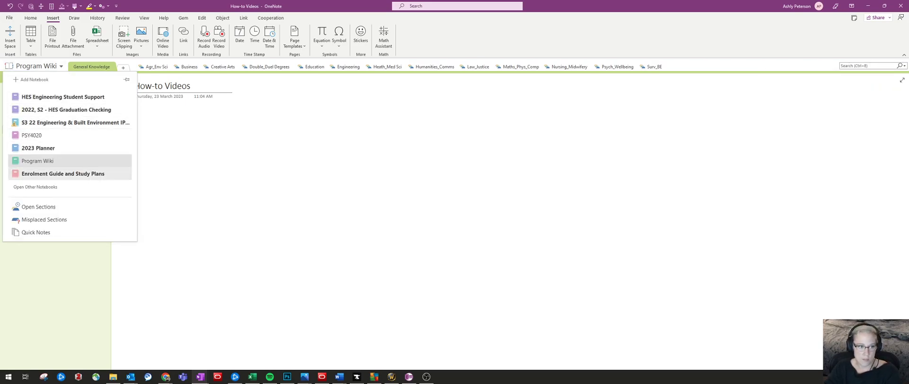
{"action": "left_click", "coordinate": [38, 161]}
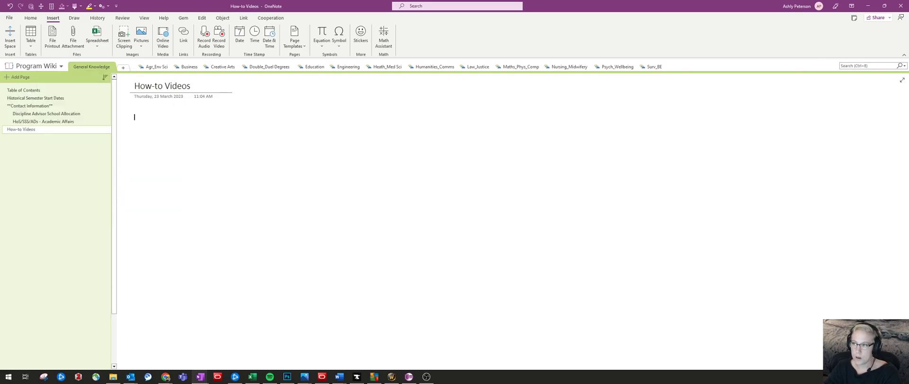
{"action": "left_click", "coordinate": [904, 66]}
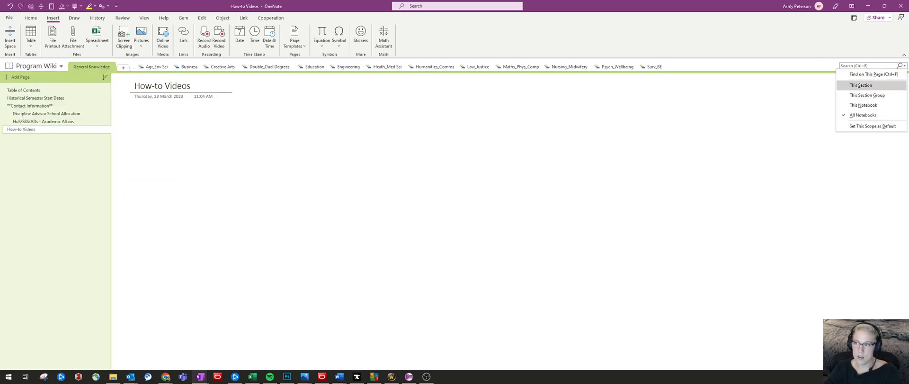
{"action": "left_click", "coordinate": [861, 85]}
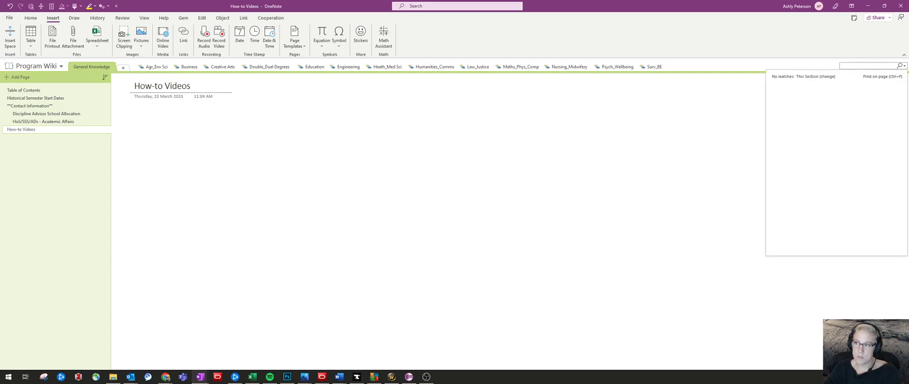
{"action": "left_click", "coordinate": [904, 66]}
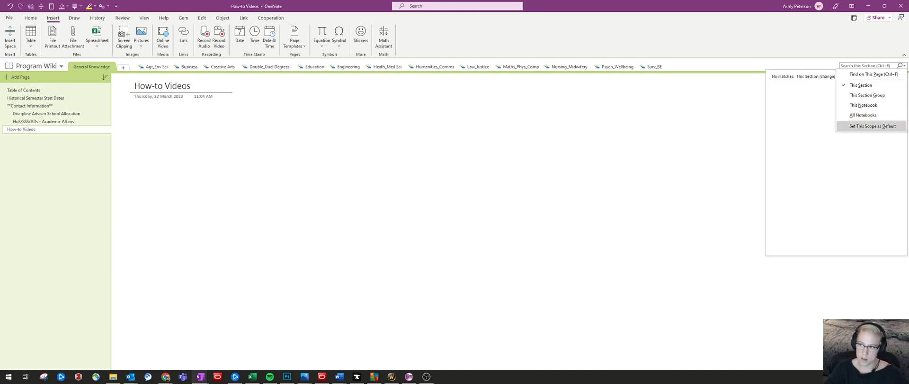
{"action": "left_click", "coordinate": [864, 66]}
Copy the student number from the open page's title in the New - Health section of the 2022, S2 - HES Graduation Checking notebook
{"action": "left_click", "coordinate": [37, 66]}
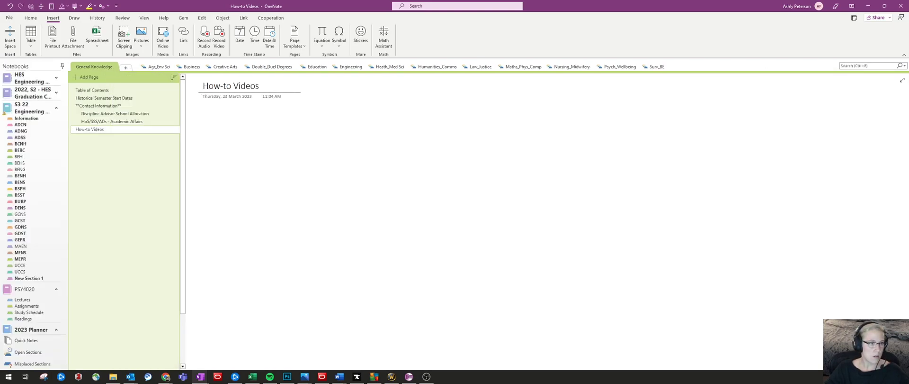
{"action": "left_click", "coordinate": [62, 67]}
{"action": "left_click", "coordinate": [62, 66]}
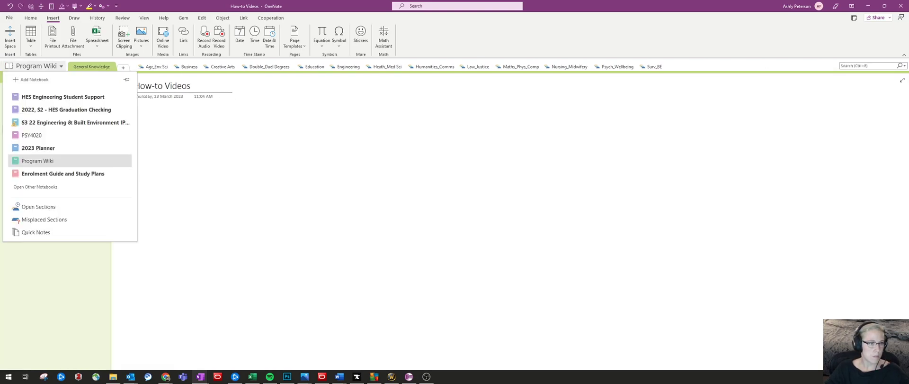
{"action": "left_click", "coordinate": [66, 109]}
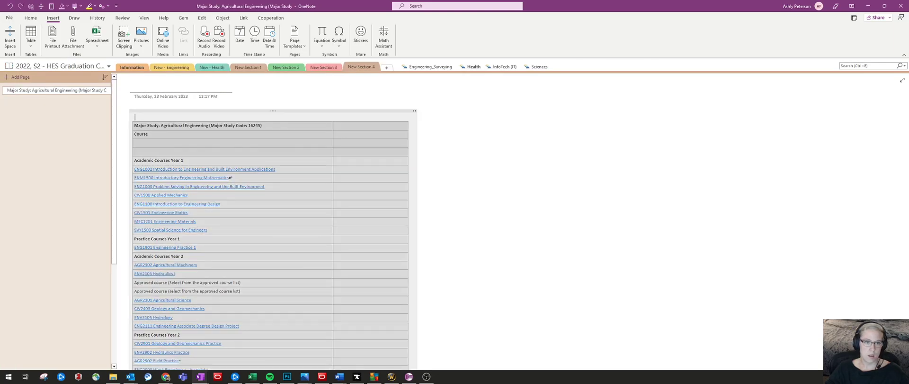
{"action": "left_click", "coordinate": [62, 121]}
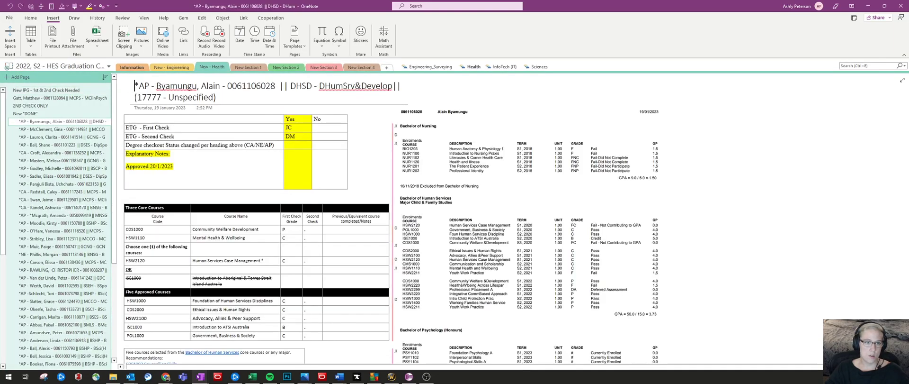
{"action": "double_click", "coordinate": [252, 86]}
{"action": "key", "text": "ctrl+c"}
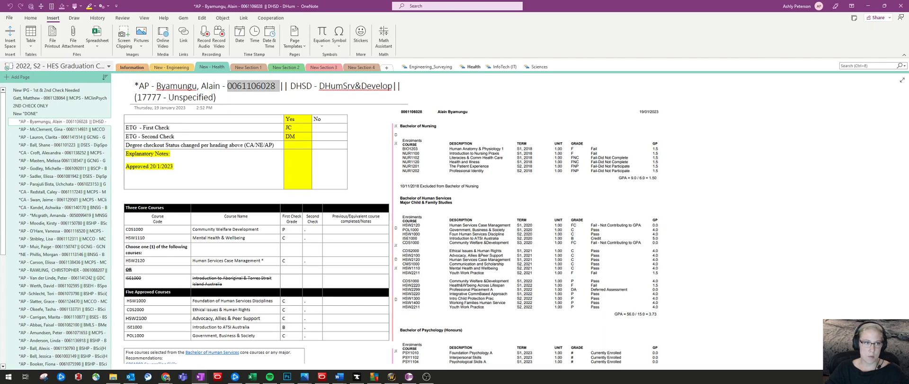
Return to the Program Wiki notebook, search all notebooks for the copied student number, and review the search scope options
{"action": "left_click", "coordinate": [62, 66]}
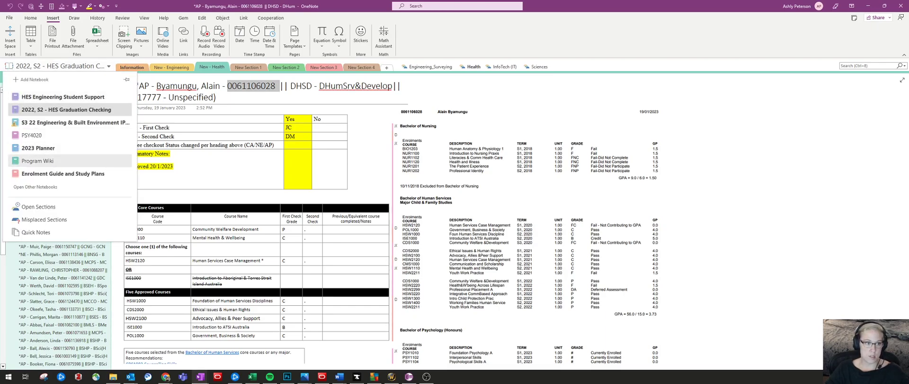
{"action": "left_click", "coordinate": [37, 161]}
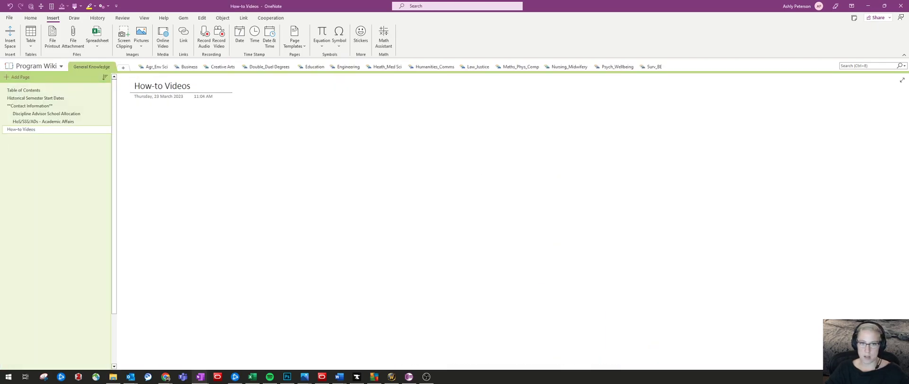
{"action": "key", "text": "ctrl+e"}
{"action": "key", "text": "ctrl+v"}
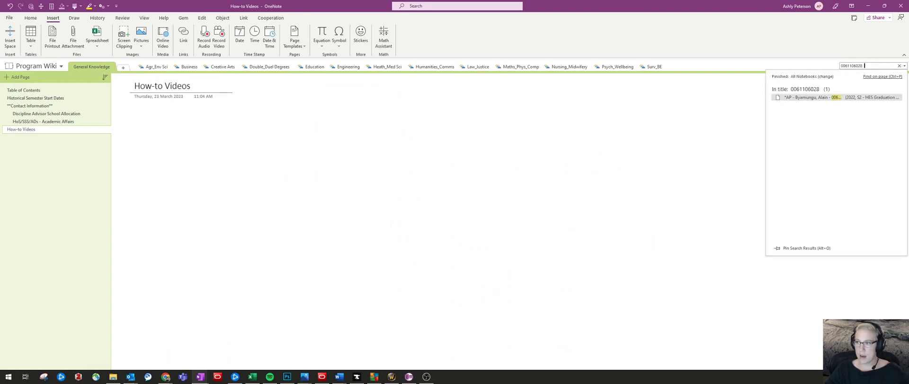
{"action": "left_click", "coordinate": [905, 65]}
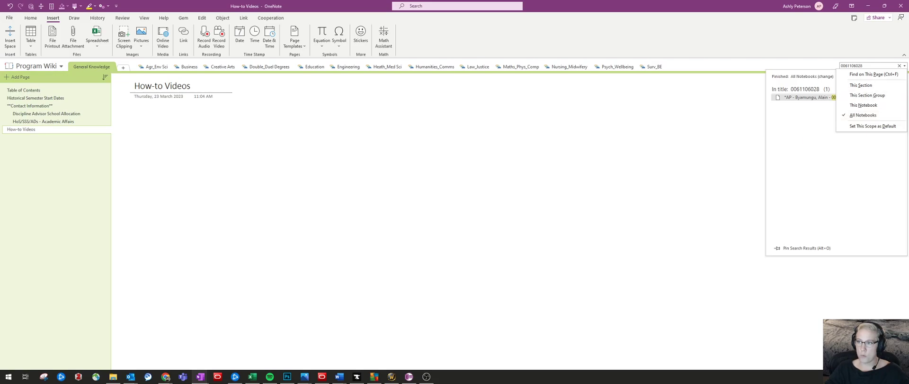
{"action": "left_click", "coordinate": [904, 66]}
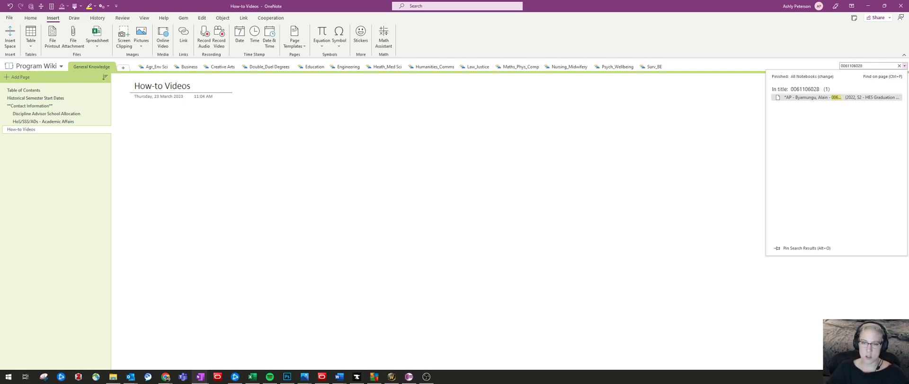
{"action": "left_click", "coordinate": [134, 117]}
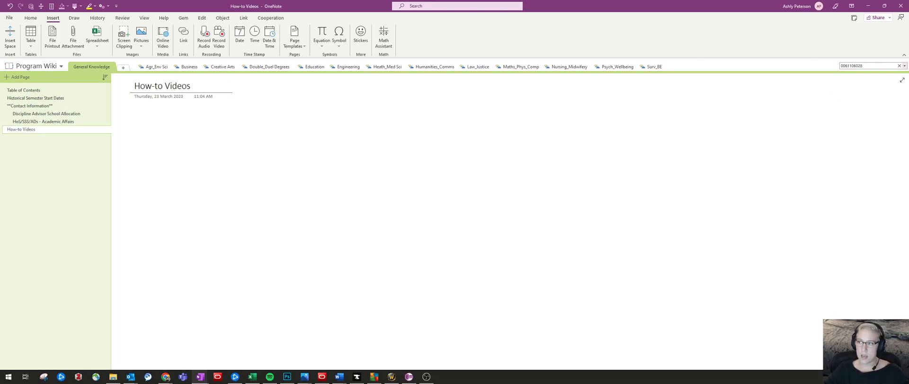
{"action": "left_click", "coordinate": [905, 66]}
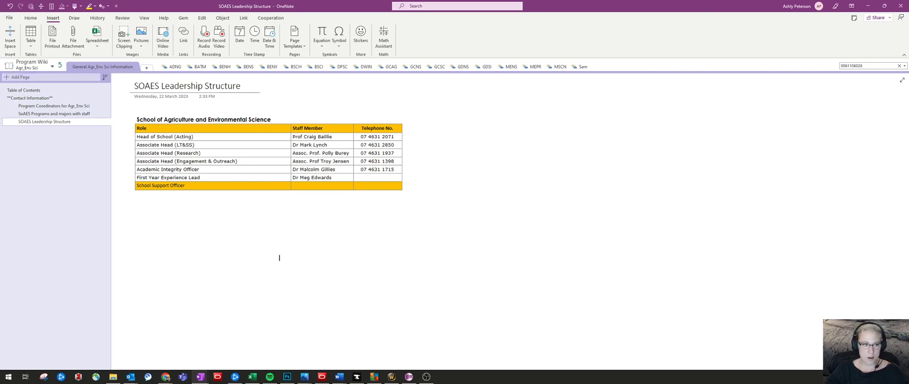
Add a page to the General Agr_Env Sci Information section and insert the USQ_TSRPT (10) PDF from File Explorer as a printout
{"action": "left_click", "coordinate": [20, 77]}
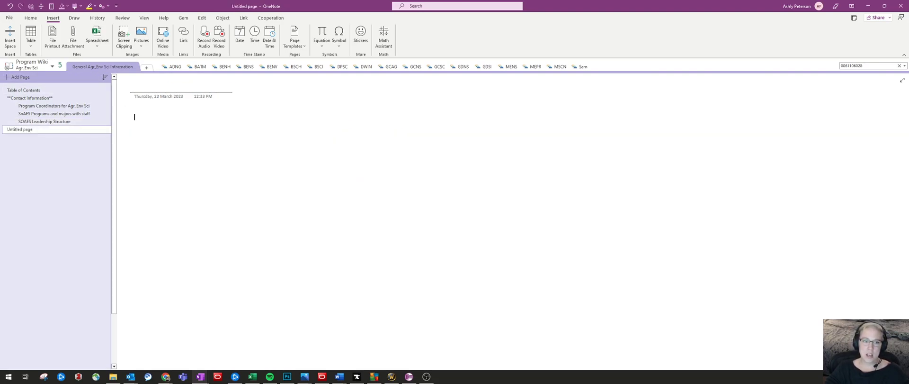
{"action": "key", "text": "alt+Tab"}
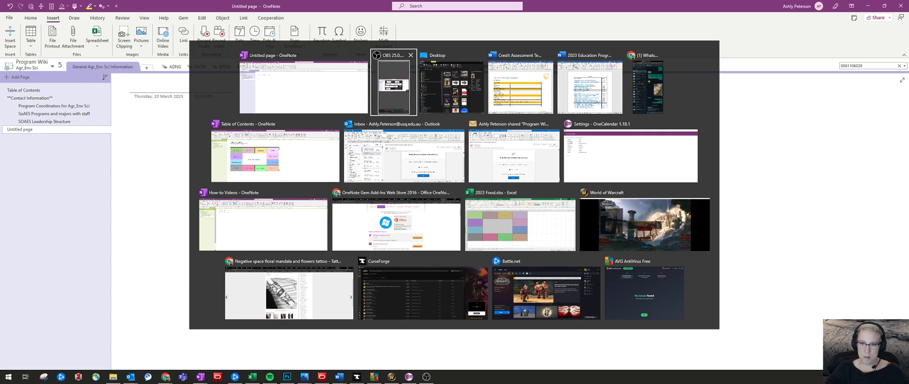
{"action": "left_click", "coordinate": [452, 87]}
{"action": "left_click", "coordinate": [486, 85]}
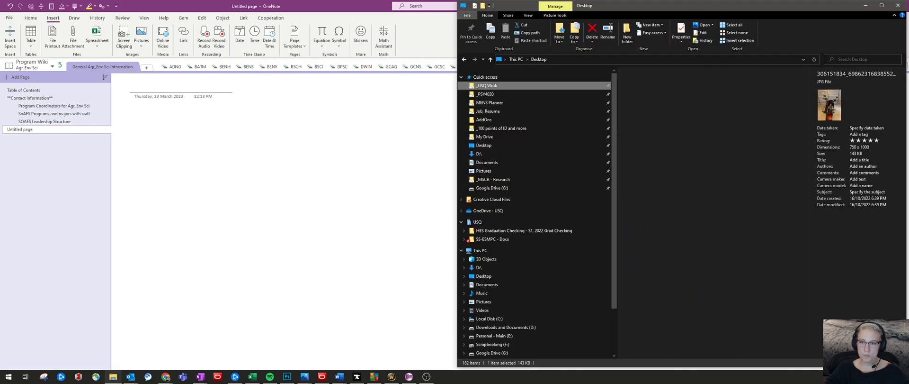
{"action": "left_click_drag", "start_coordinate": [650, 149], "coordinate": [303, 156]}
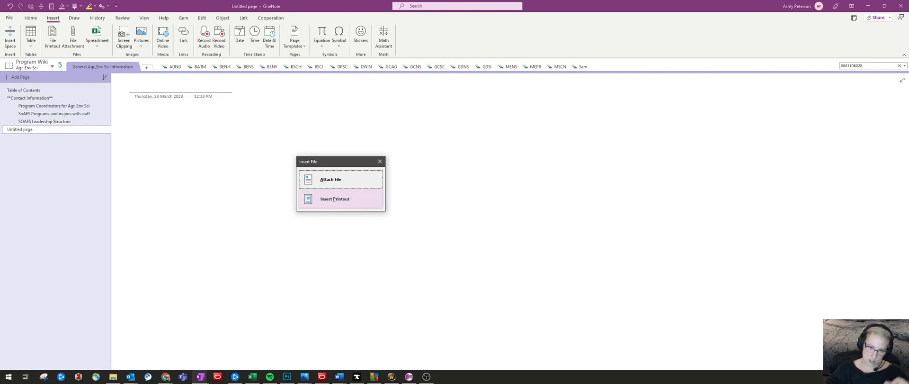
{"action": "left_click", "coordinate": [341, 199]}
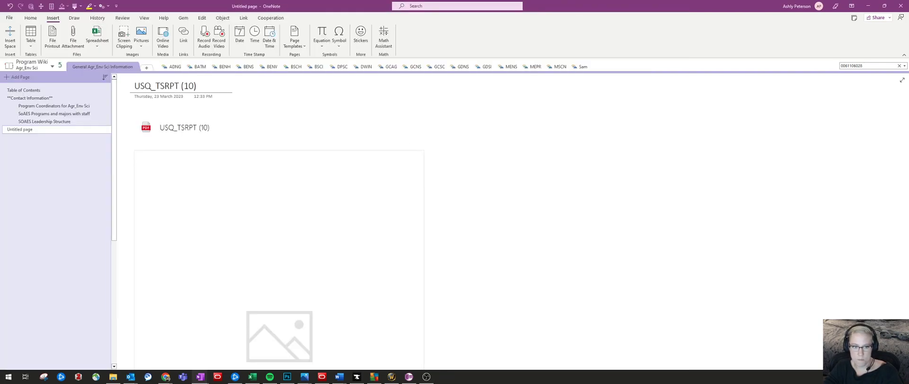
{"action": "scroll", "coordinate": [280, 221], "scroll_direction": "down", "scroll_amount": 2}
{"action": "scroll", "coordinate": [280, 222], "scroll_direction": "up", "scroll_amount": 1}
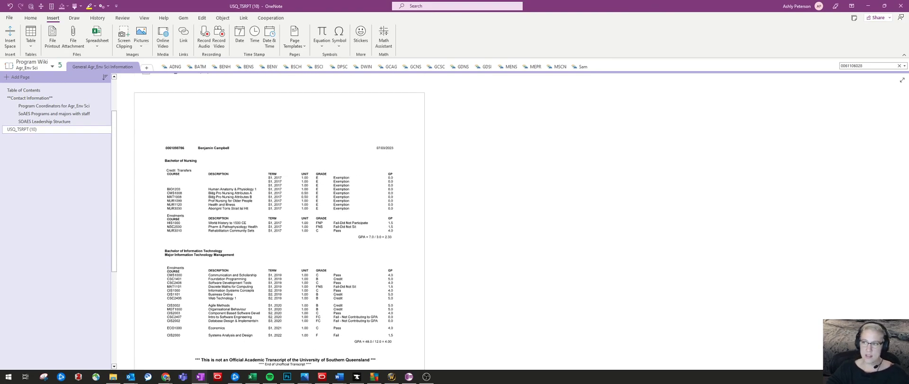
Search within the current page's transcript printout for "BIO", replacing the earlier search term
{"action": "key", "text": "ctrl+f"}
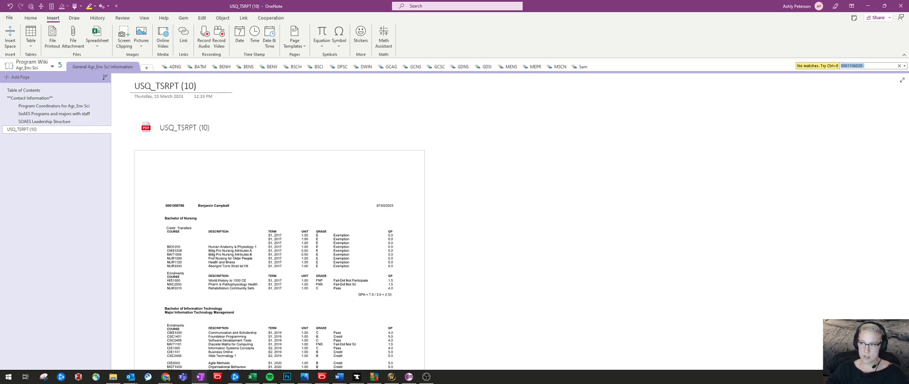
{"action": "key", "text": "ctrl+v"}
{"action": "key", "text": "ctrl+a"}
{"action": "key", "text": "BackSpace"}
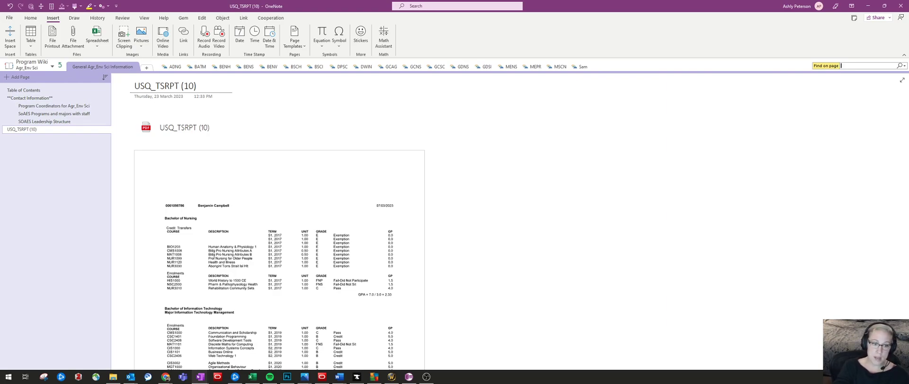
{"action": "type", "text": "BIO"}
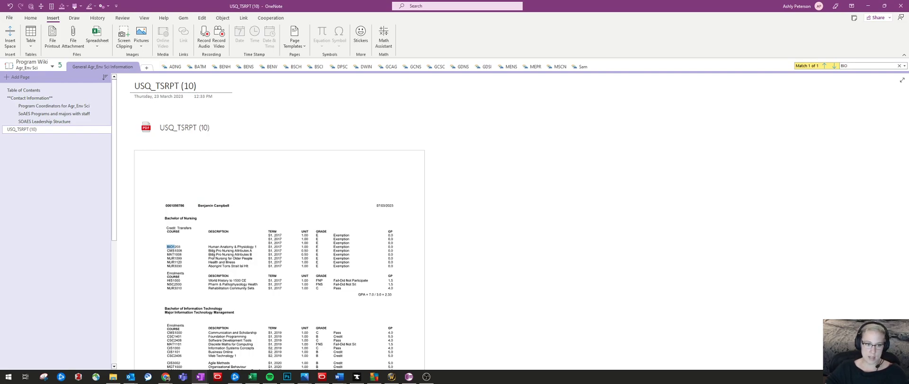
Search the current page's transcript printout for the full course code "BIO1203"
{"action": "scroll", "coordinate": [279, 246], "scroll_direction": "up", "scroll_amount": 6}
{"action": "scroll", "coordinate": [182, 227], "scroll_direction": "up", "scroll_amount": 3}
{"action": "key", "text": "ctrl+f"}
{"action": "type", "text": "BIO1203"}
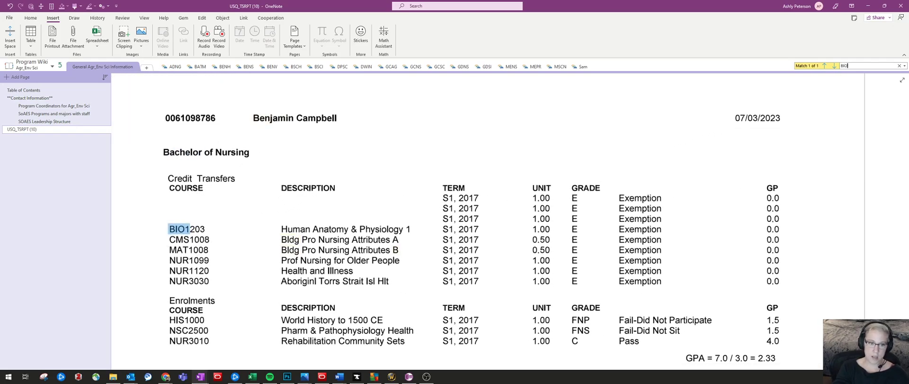
{"action": "scroll", "coordinate": [513, 221], "scroll_direction": "down", "scroll_amount": 6}
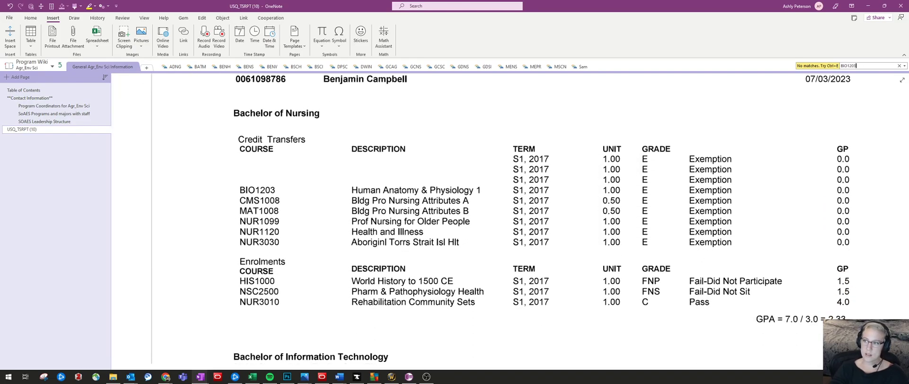
Replace the page search term with "Human" to find that word in the transcript printout
{"action": "key", "text": "BackSpace"}
{"action": "key", "text": "BackSpace"}
{"action": "key", "text": "BackSpace"}
{"action": "key", "text": "BackSpace"}
{"action": "key", "text": "BackSpace"}
{"action": "key", "text": "BackSpace"}
{"action": "key", "text": "BackSpace"}
{"action": "scroll", "coordinate": [395, 209], "scroll_direction": "down", "scroll_amount": 2}
{"action": "scroll", "coordinate": [513, 221], "scroll_direction": "down", "scroll_amount": 2}
{"action": "scroll", "coordinate": [513, 221], "scroll_direction": "down", "scroll_amount": 2}
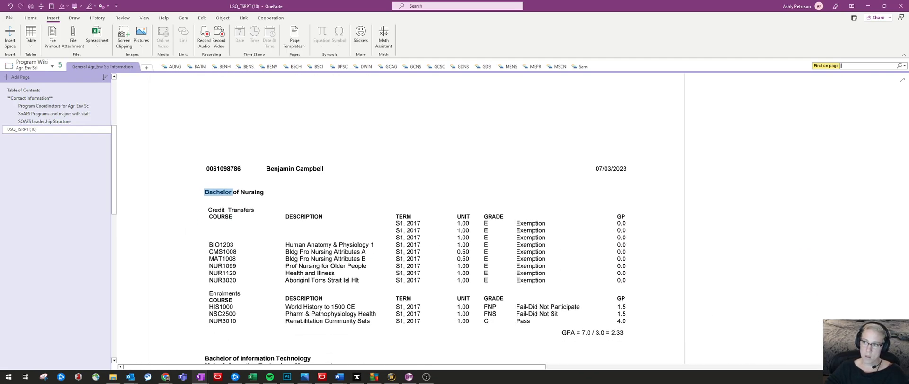
{"action": "type", "text": "Human"}
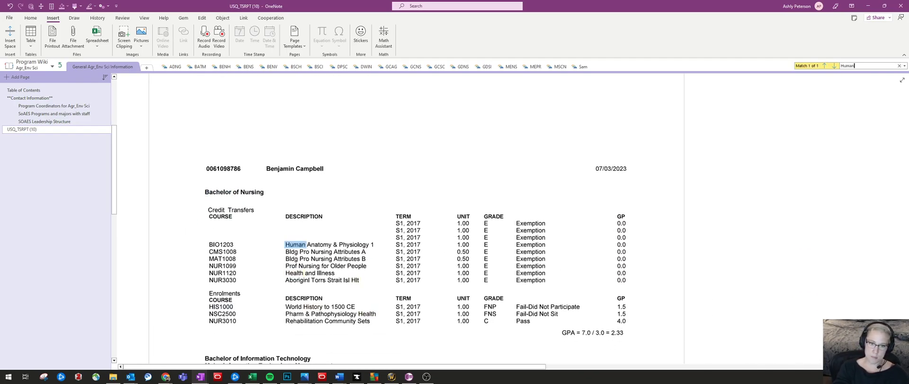
{"action": "left_click", "coordinate": [417, 223]}
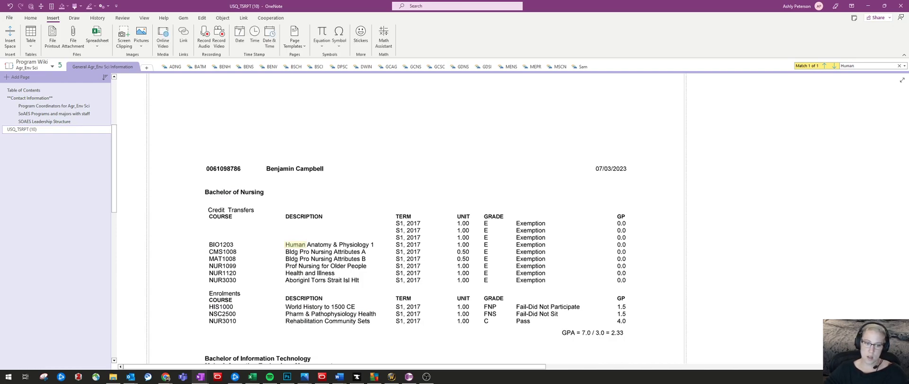
{"action": "scroll", "coordinate": [417, 223], "scroll_direction": "up", "scroll_amount": 3}
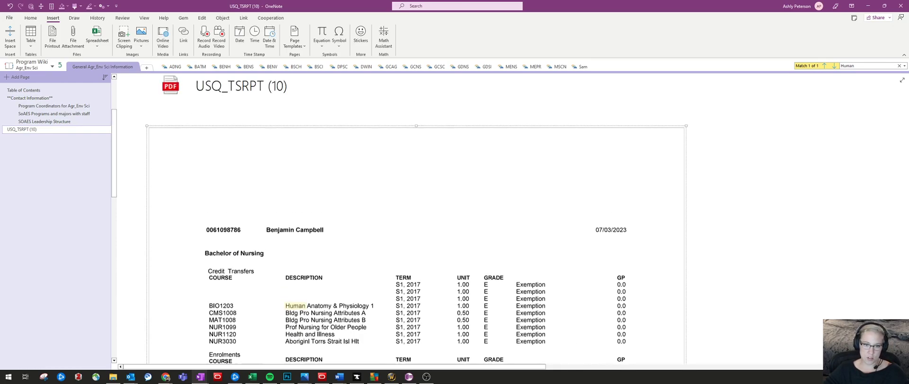
{"action": "scroll", "coordinate": [417, 222], "scroll_direction": "down", "scroll_amount": 3}
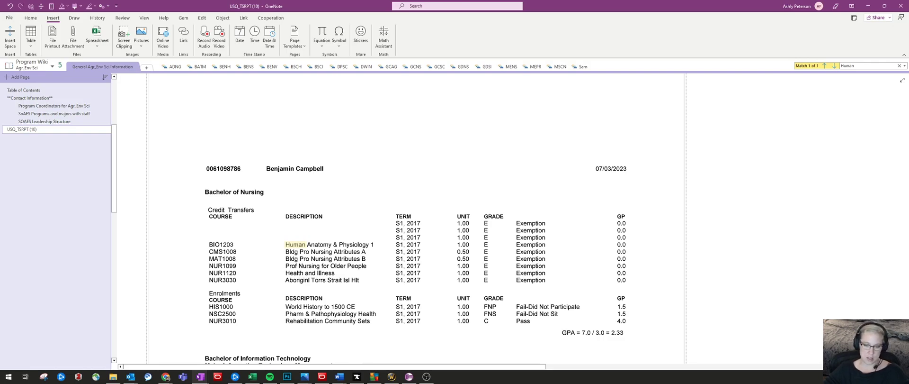
{"action": "scroll", "coordinate": [416, 218], "scroll_direction": "up", "scroll_amount": 3}
{"action": "scroll", "coordinate": [416, 218], "scroll_direction": "down", "scroll_amount": 4}
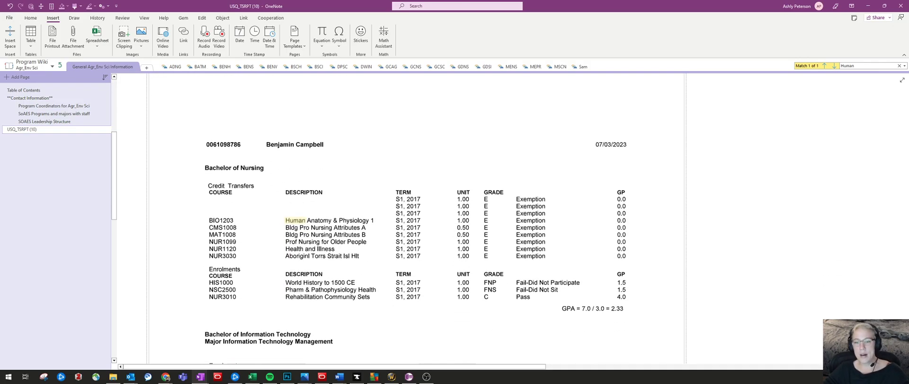
Delete the USQ_TSRPT (10) page from the General Agr_Env Sci Information section
{"action": "scroll", "coordinate": [416, 218], "scroll_direction": "up", "scroll_amount": 4}
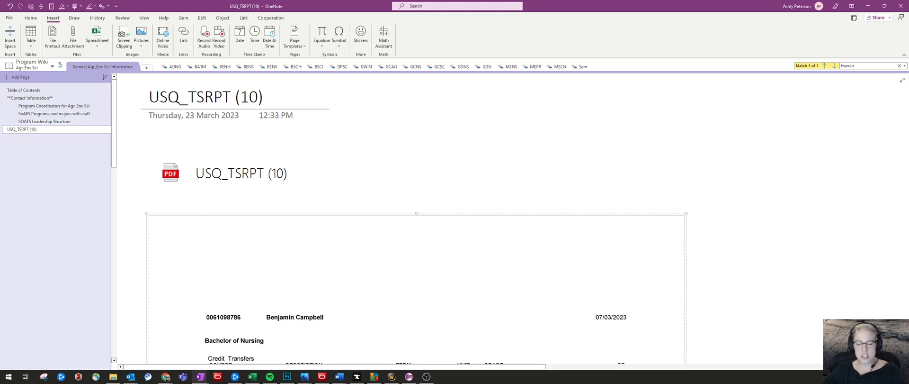
{"action": "right_click", "coordinate": [54, 131]}
{"action": "left_click", "coordinate": [73, 146]}
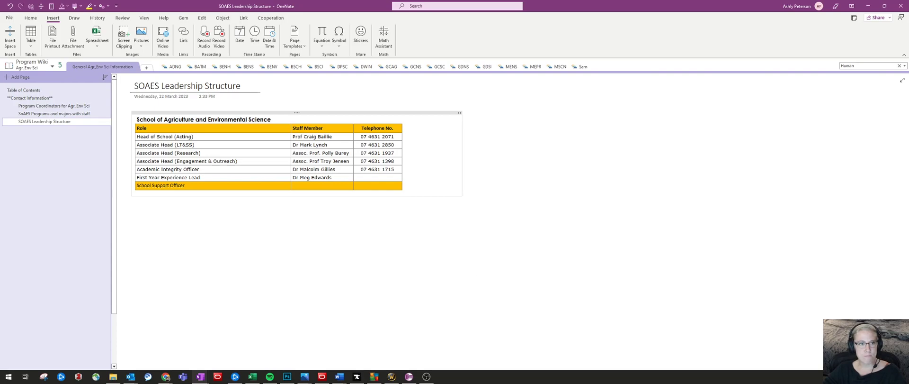
Look over the Draw commands and the Review commands for spelling, language and section passwords
{"action": "key", "text": "alt+d"}
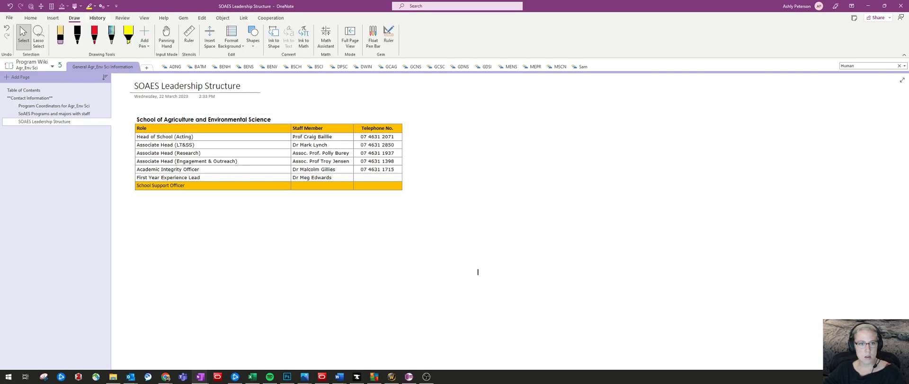
{"action": "key", "text": "alt+r"}
{"action": "key", "text": "alt+r"}
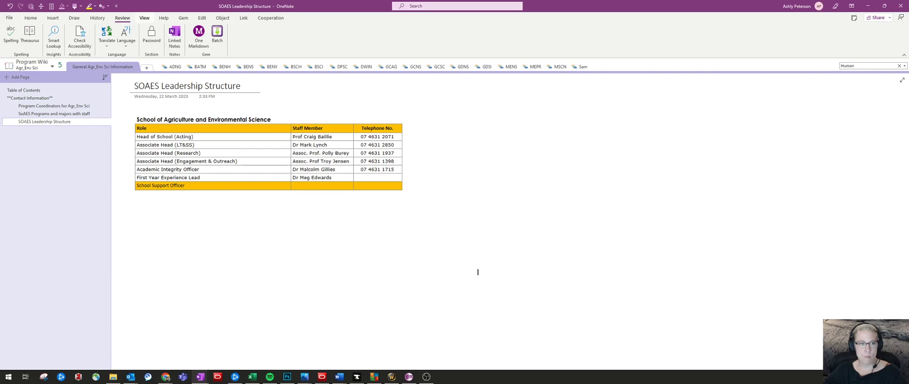
{"action": "key", "text": "alt+w"}
{"action": "key", "text": "alt+r"}
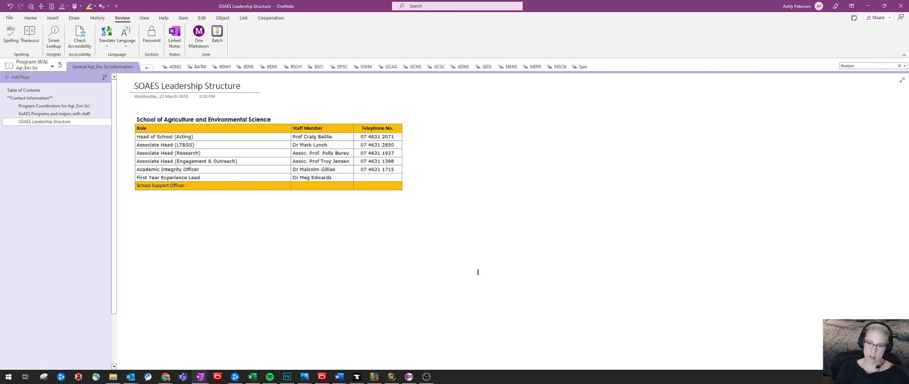
Write "Calibraete" in the blank area below the leadership table and correct it to "Calibrate" using a spelling suggestion
{"action": "type", "text": "callbr"}
{"action": "type", "text": "aete"}
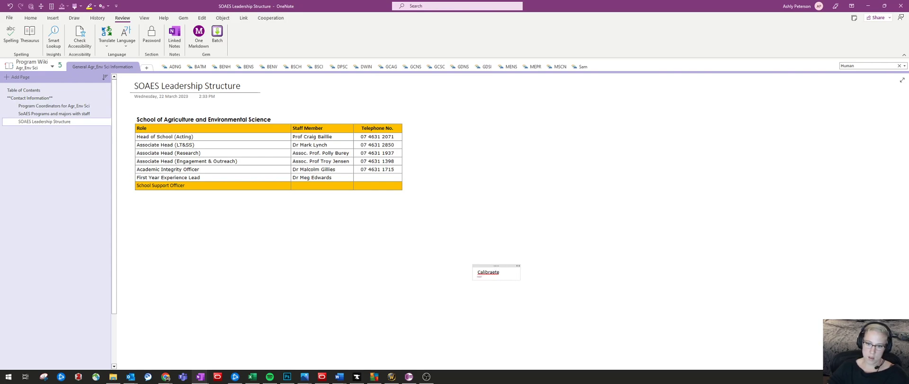
{"action": "right_click", "coordinate": [488, 272]}
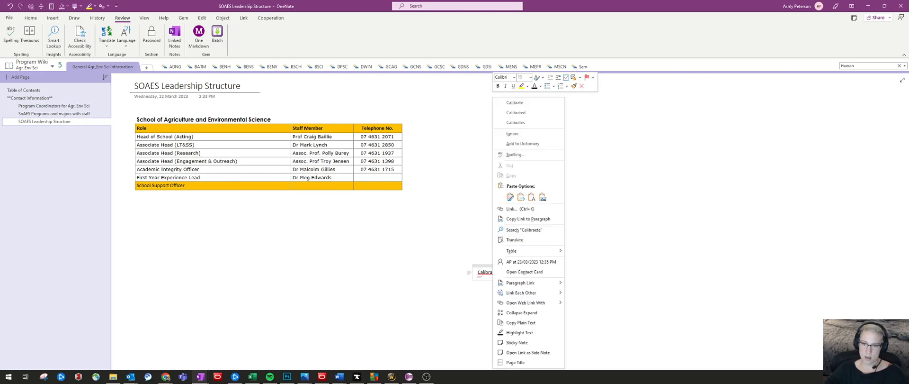
{"action": "left_click", "coordinate": [516, 112]}
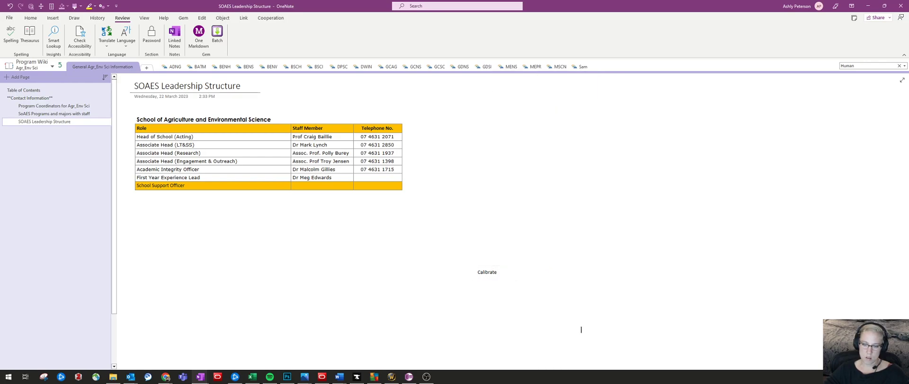
Delete the "Calibrate" note from the SOAES Leadership Structure page
{"action": "double_click", "coordinate": [490, 272]}
{"action": "right_click", "coordinate": [498, 271]}
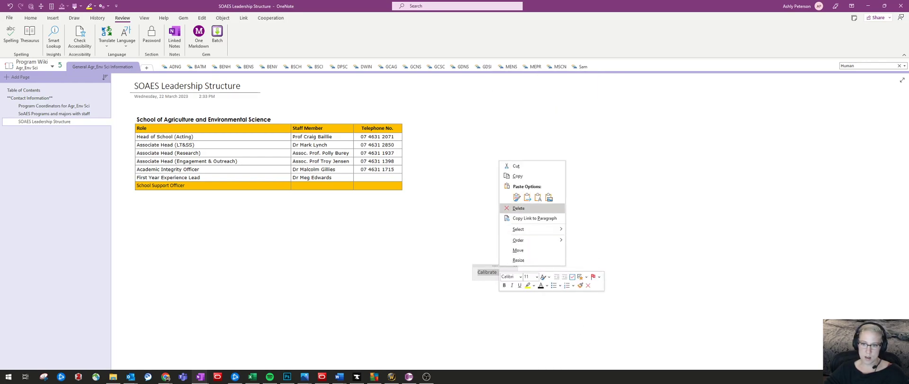
{"action": "left_click", "coordinate": [519, 208]}
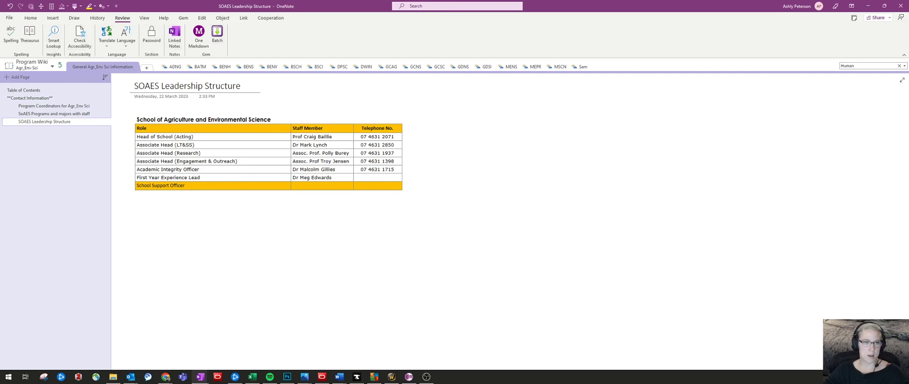
Show the View commands for page setup, zoom and windows
{"action": "key", "text": "alt+w"}
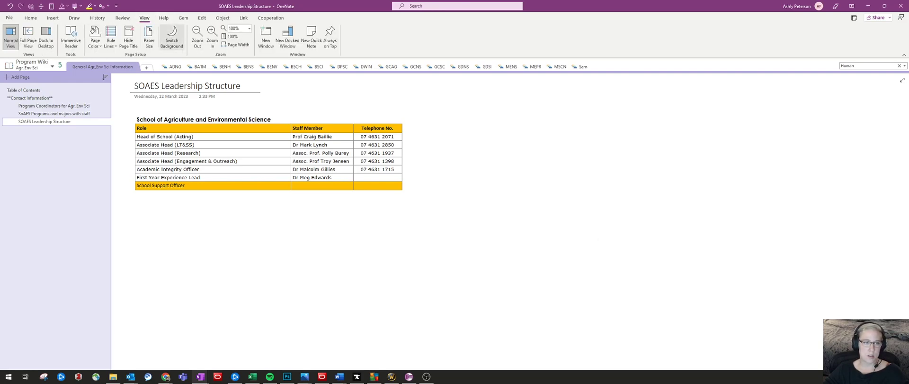